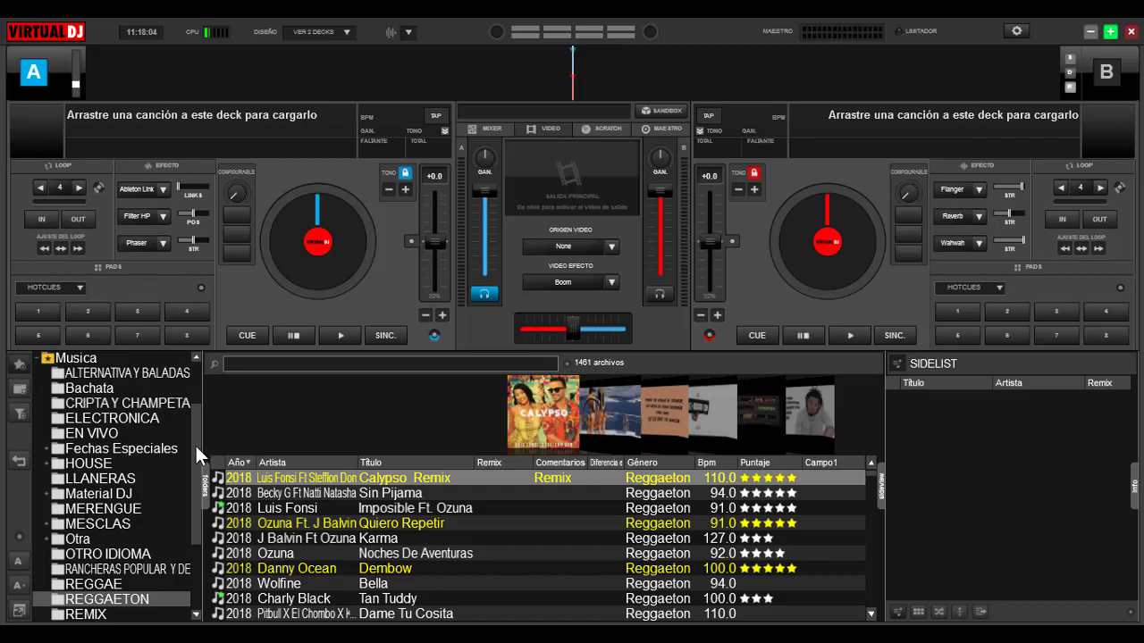
Step: Expand Listas y Consejos and show the Recomendaciones GeniusDJ list in the sideview
left_click_drag(195, 443, 196, 404)
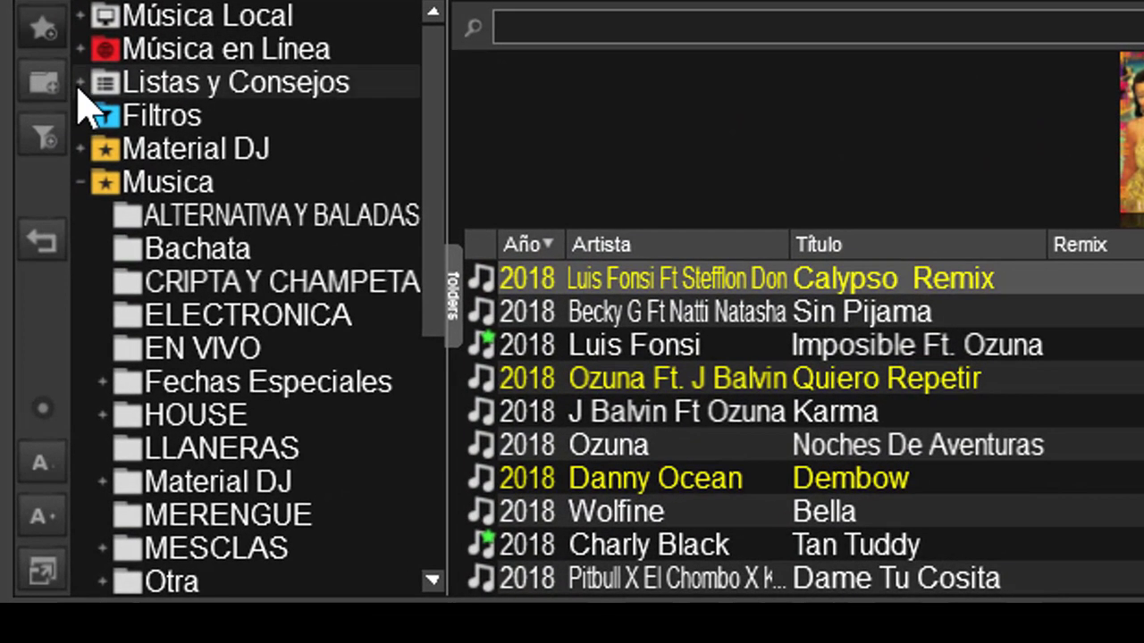
left_click(77, 116)
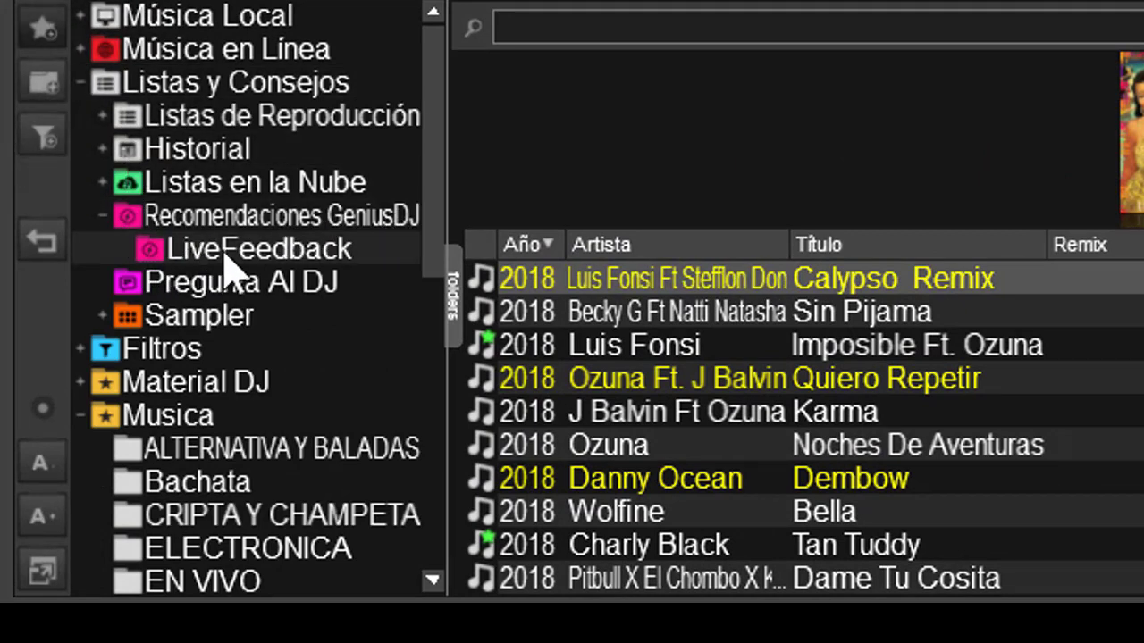
left_click(104, 216)
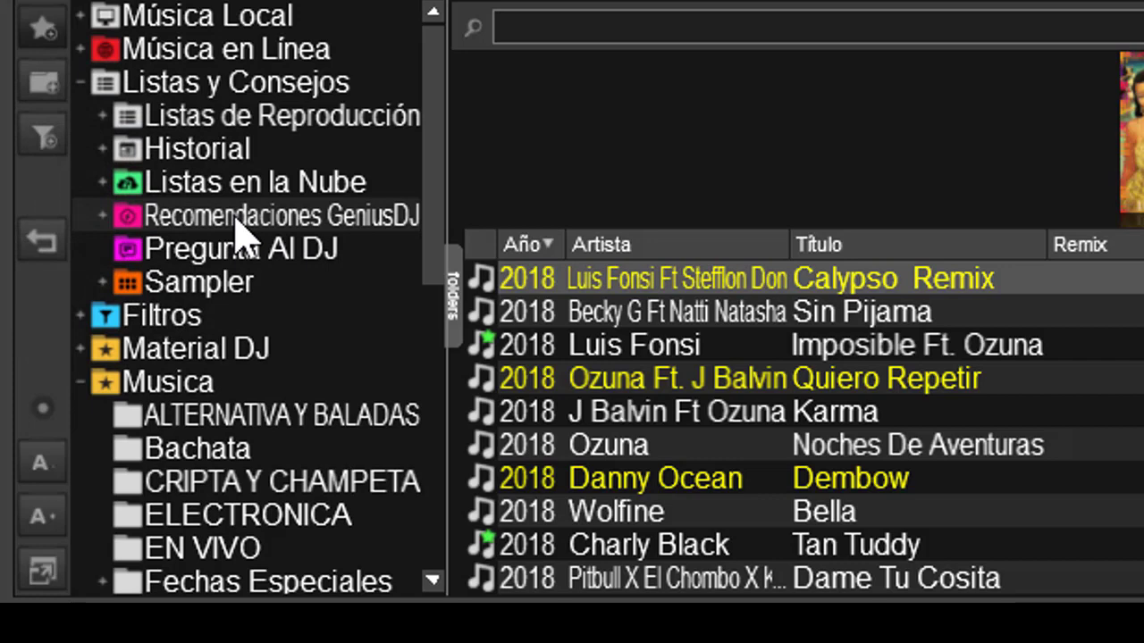
left_click(103, 217)
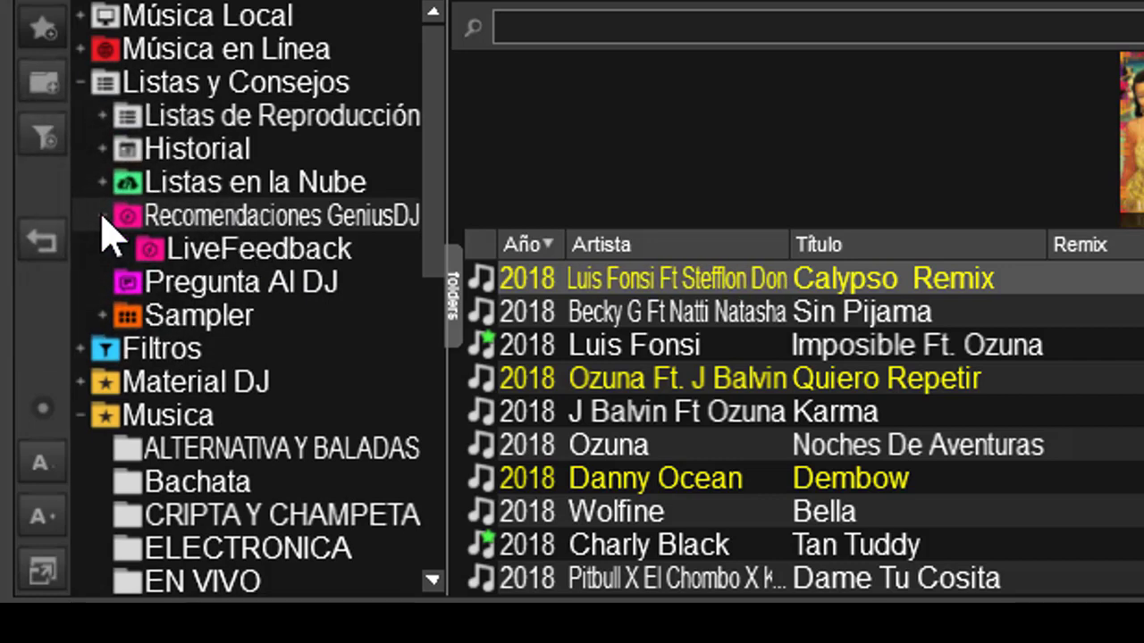
left_click(163, 218)
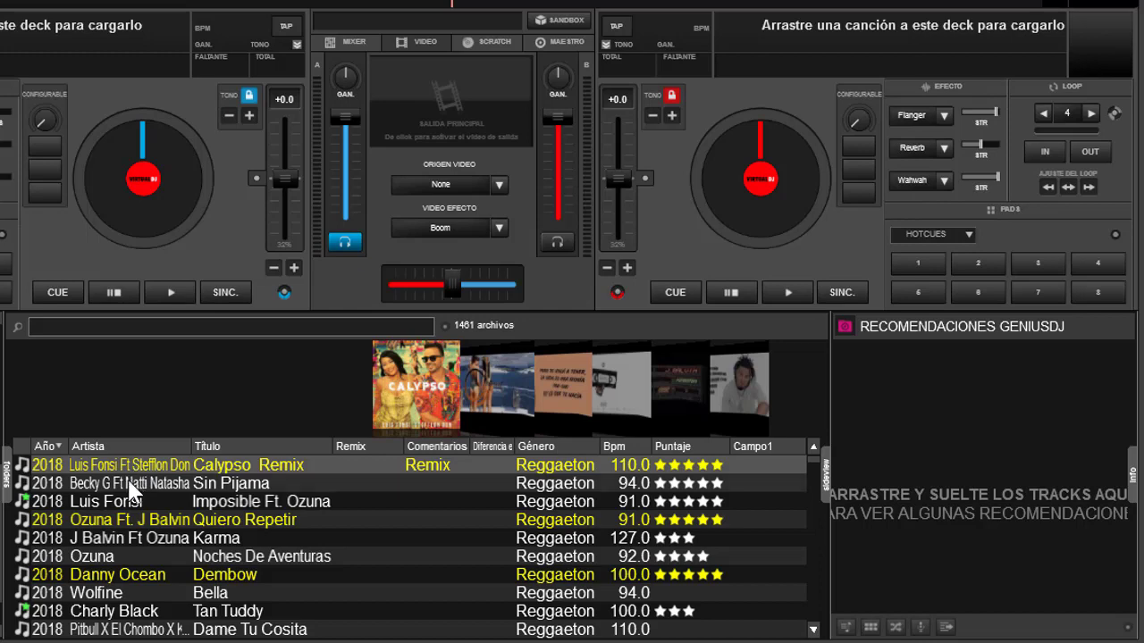
Step: Get GeniusDJ recommendations for Sin Pijama by adding the track to the sideview list, and look through the suggested songs
left_click(130, 488)
left_click_drag(130, 490, 1018, 461)
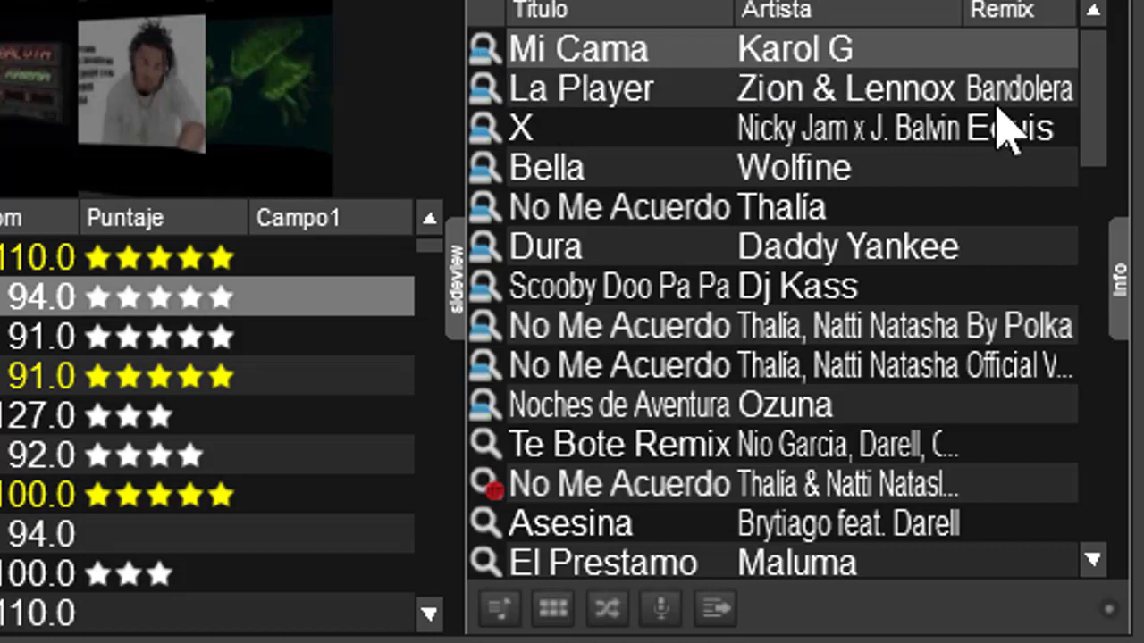
left_click_drag(1099, 102, 1081, 192)
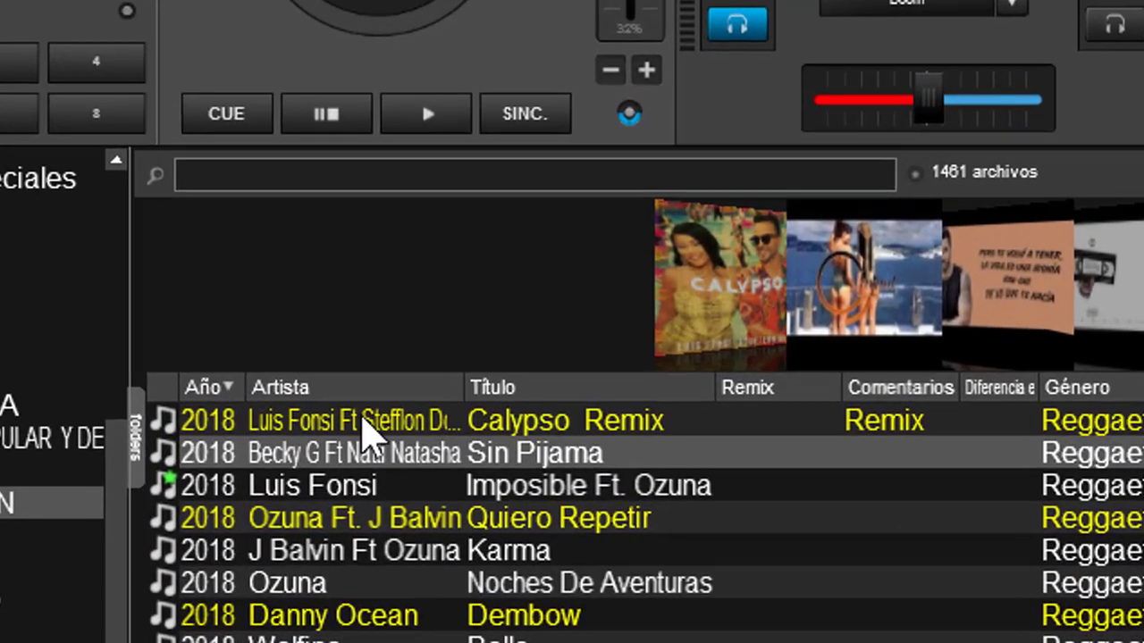
Step: Search for recommendations based on Calypso Remix using GeniusDJ from the track's options
left_click(190, 529)
right_click(382, 404)
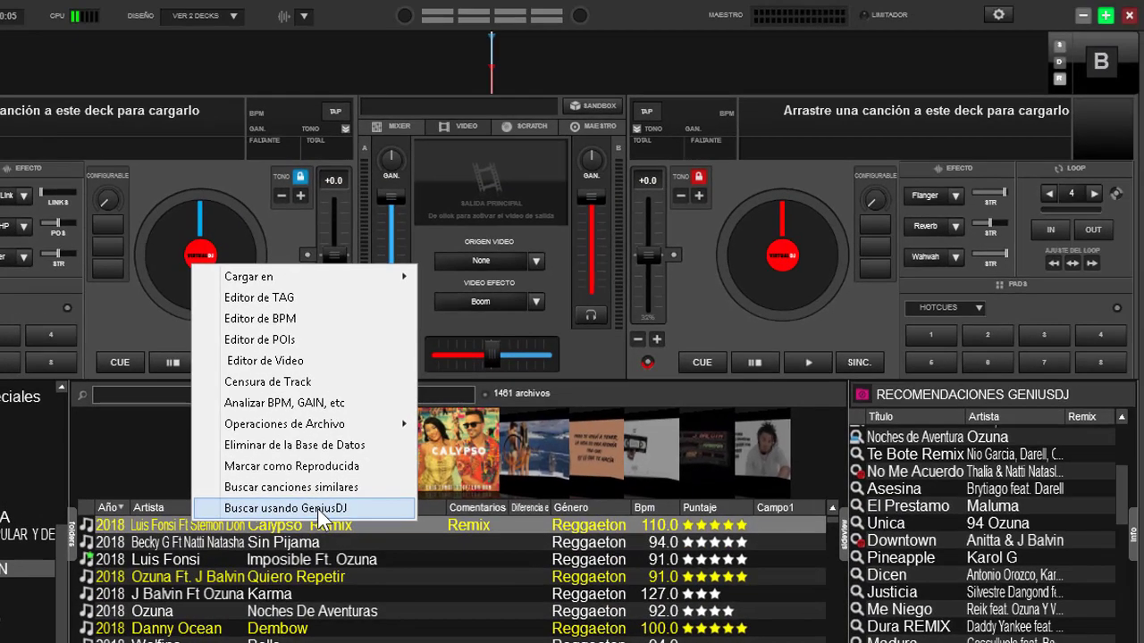
left_click(318, 508)
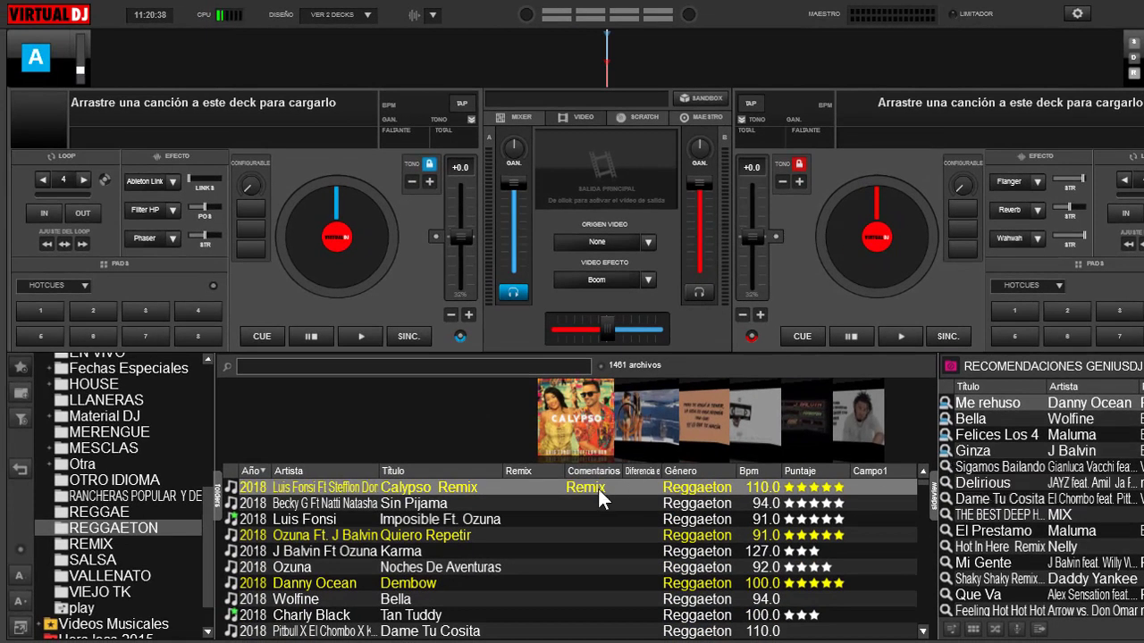
Step: Show the LiveFeedback list from Recomendaciones GeniusDJ in the sideview
left_click_drag(207, 551, 213, 417)
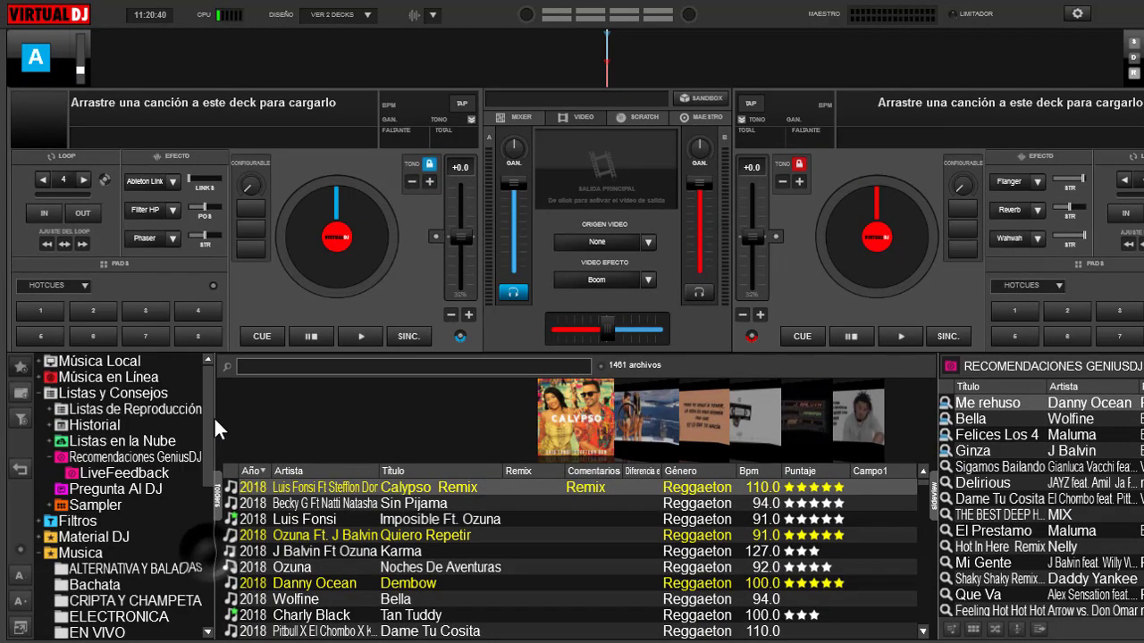
left_click(108, 474)
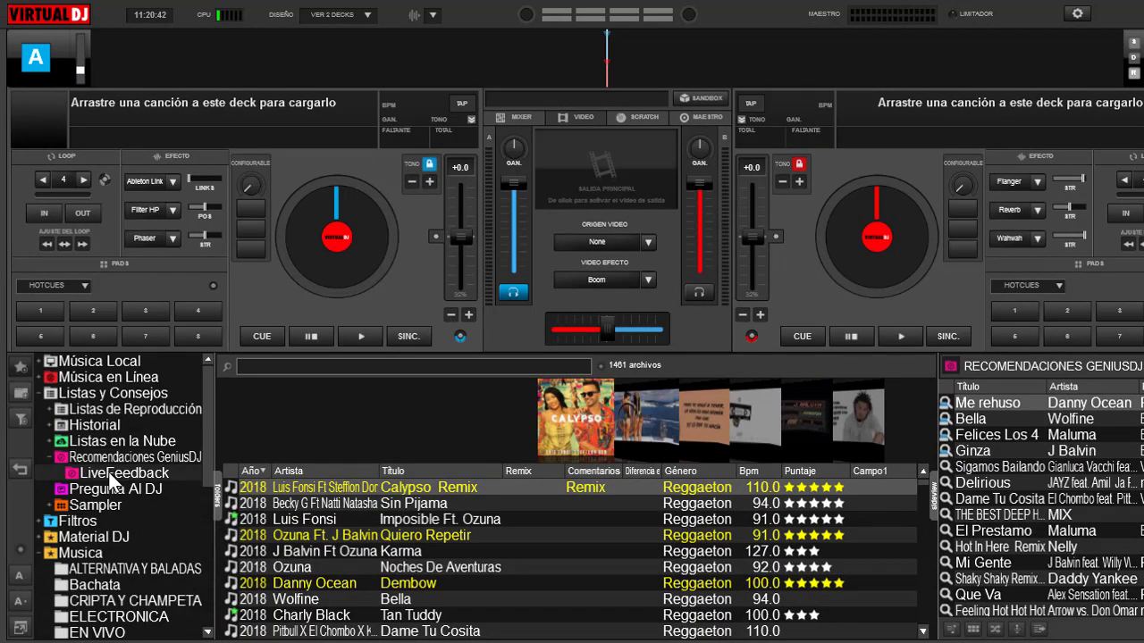
left_click_drag(108, 483, 1008, 471)
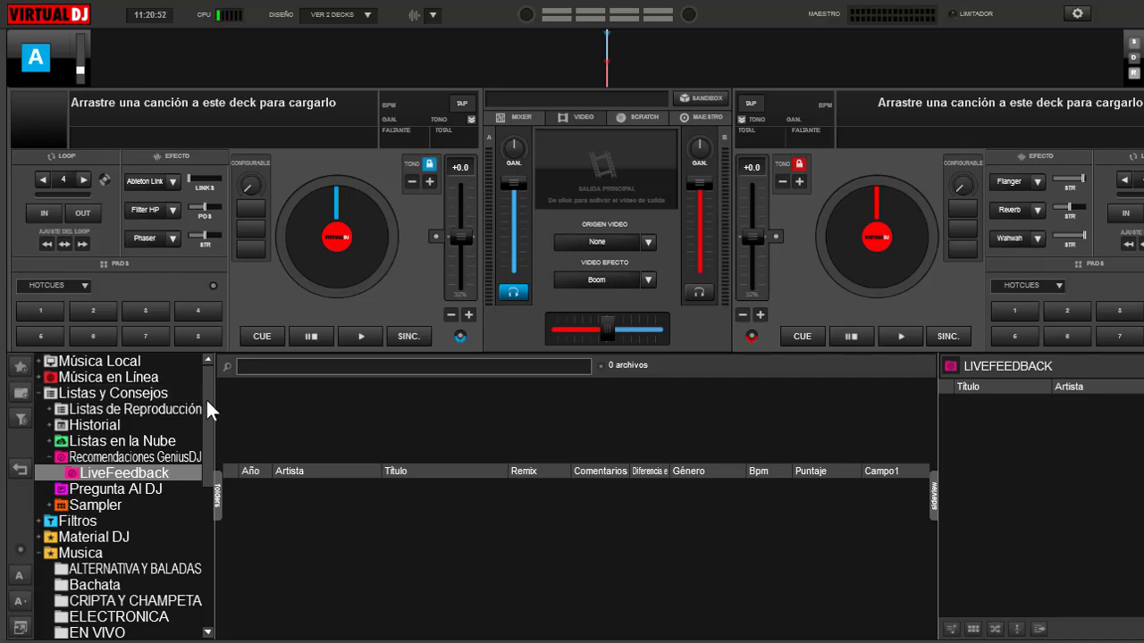
Step: Browse the REGGAETON folder and load Calypso Remix onto deck A
left_click_drag(205, 398, 201, 517)
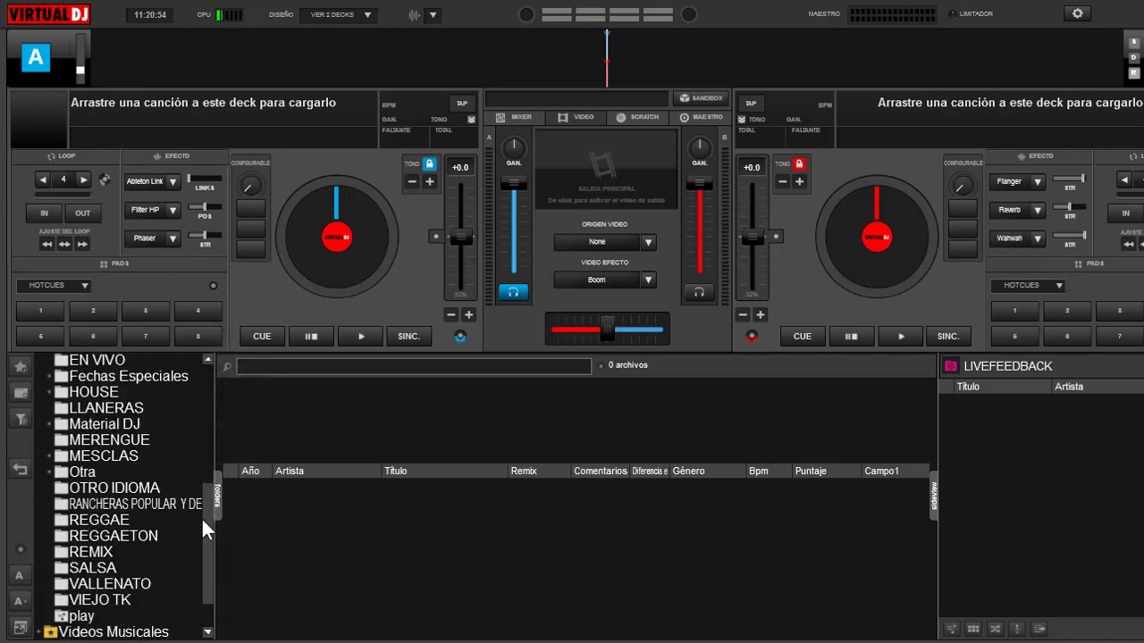
left_click(128, 535)
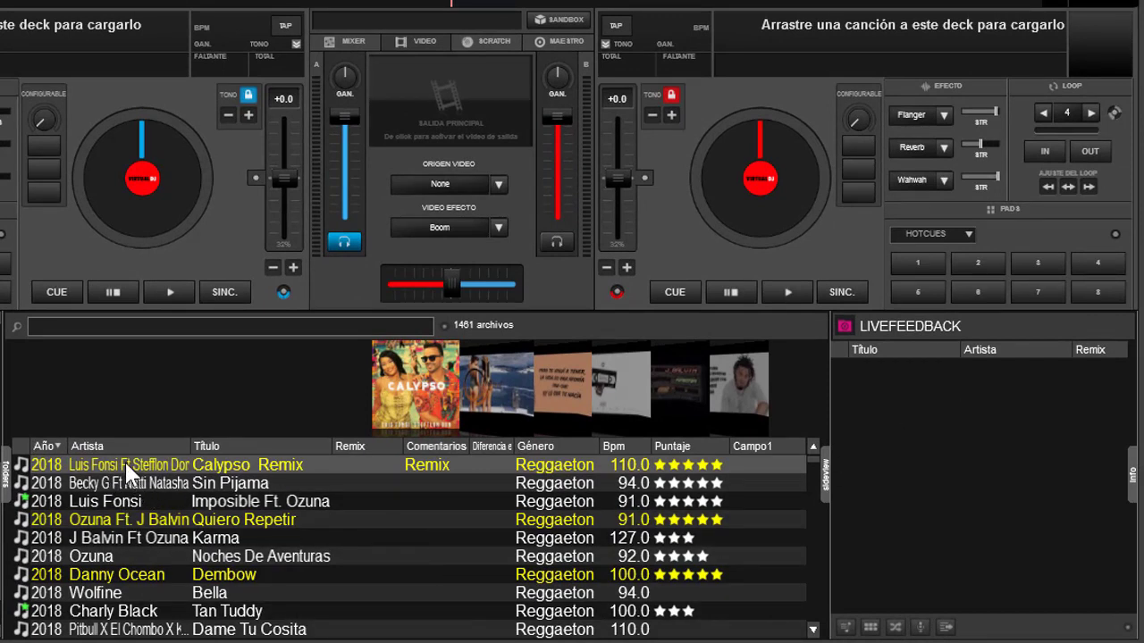
left_click_drag(130, 471, 148, 217)
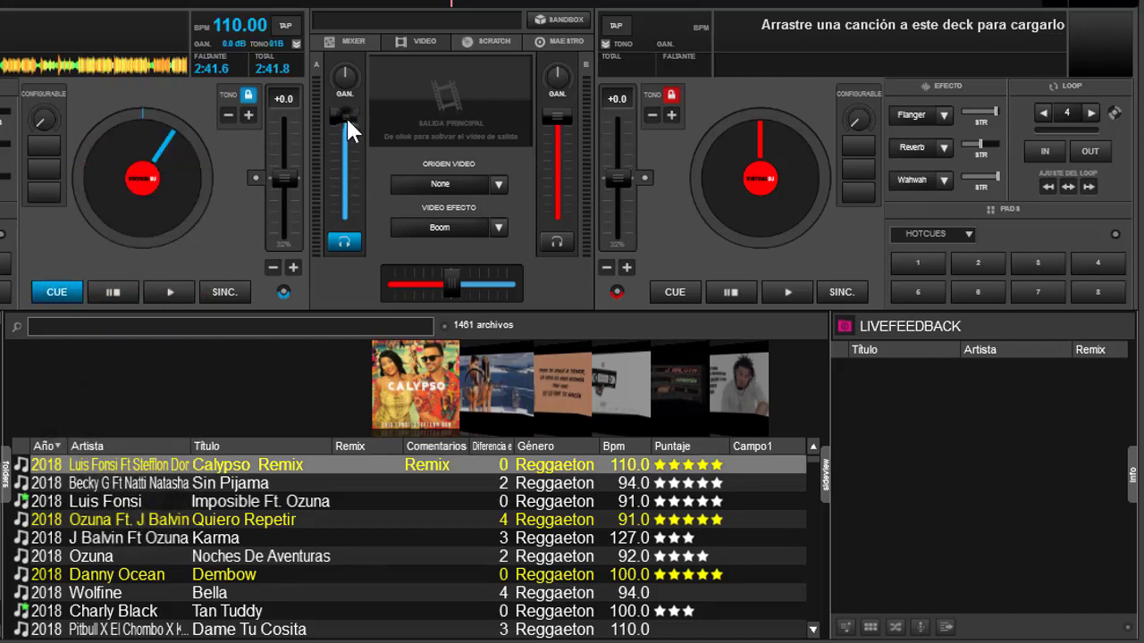
Step: Play deck A at a lowered volume with the crossfader fully on A until LiveFeedback lists recommendations, and pause it
left_click_drag(346, 117, 346, 189)
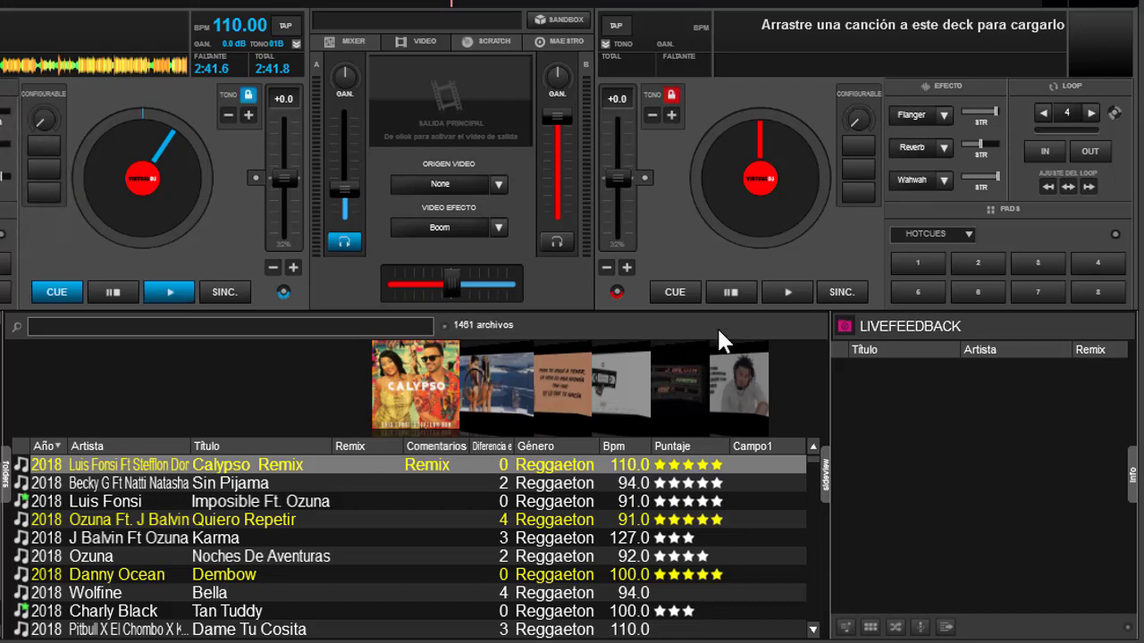
left_click_drag(445, 275, 376, 274)
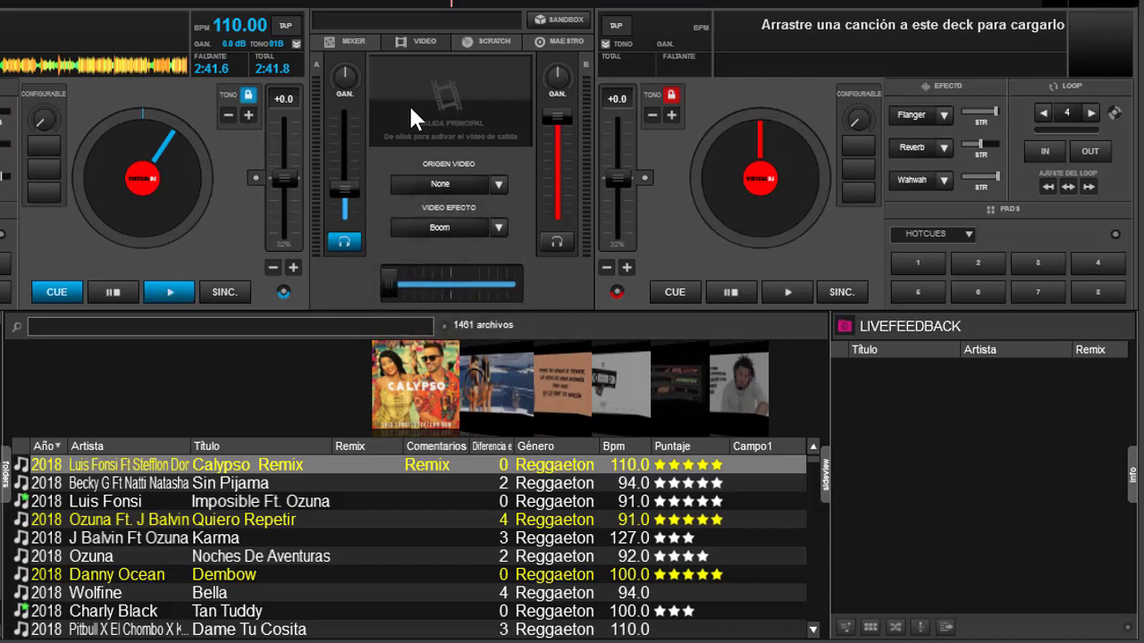
left_click(177, 291)
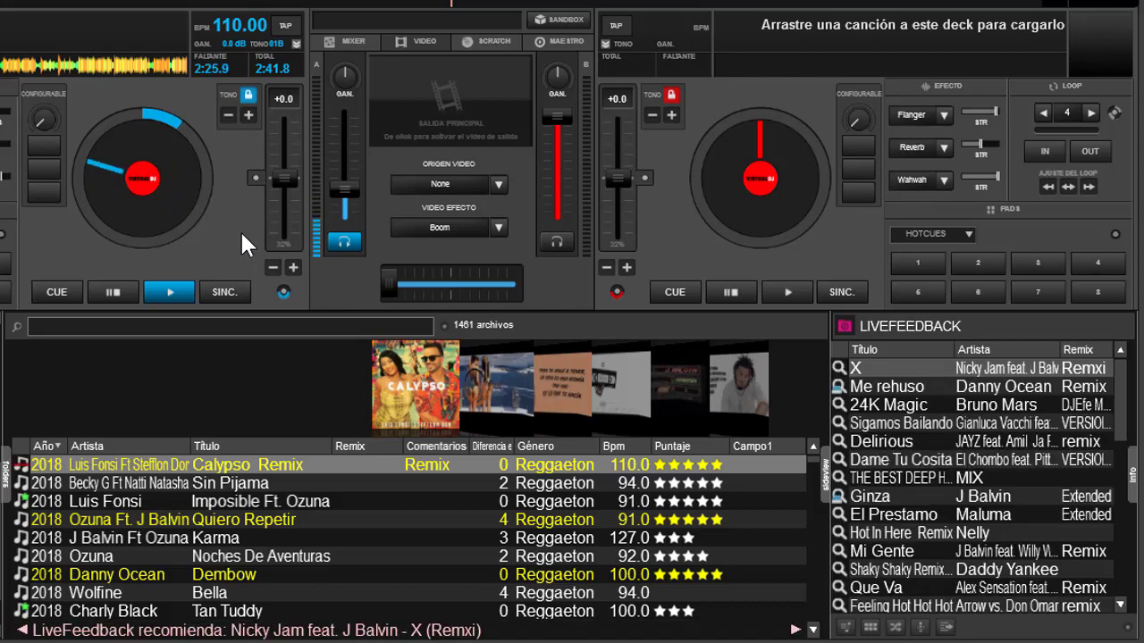
left_click(117, 289)
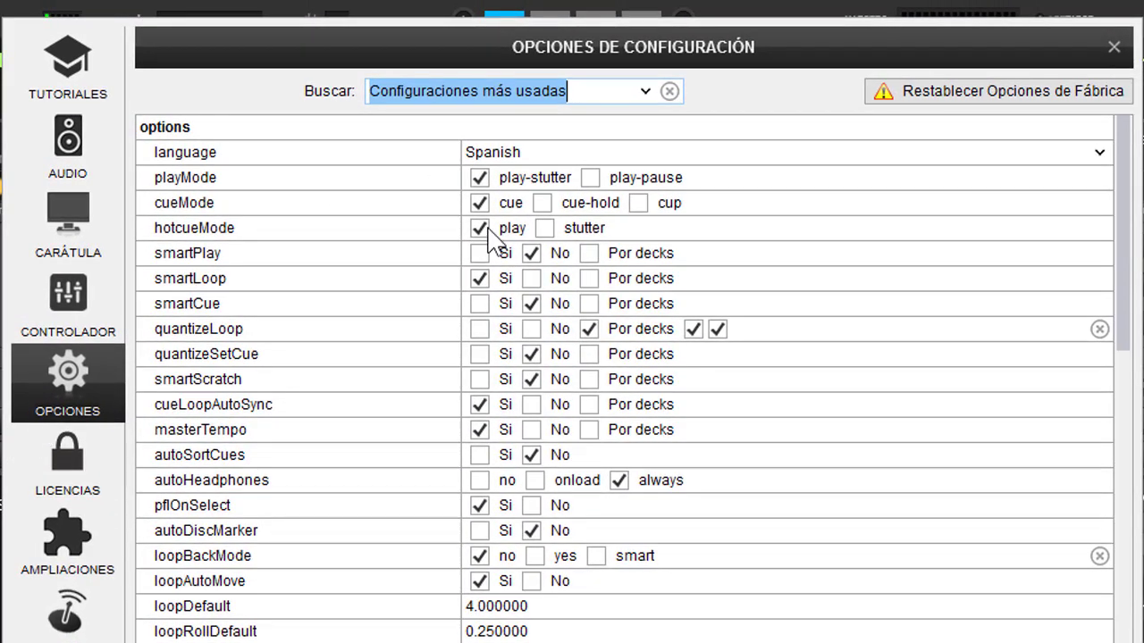
Step: Search the configuration options for "live" to check the liveFeedback setting
key("BackSpace")
type("live")
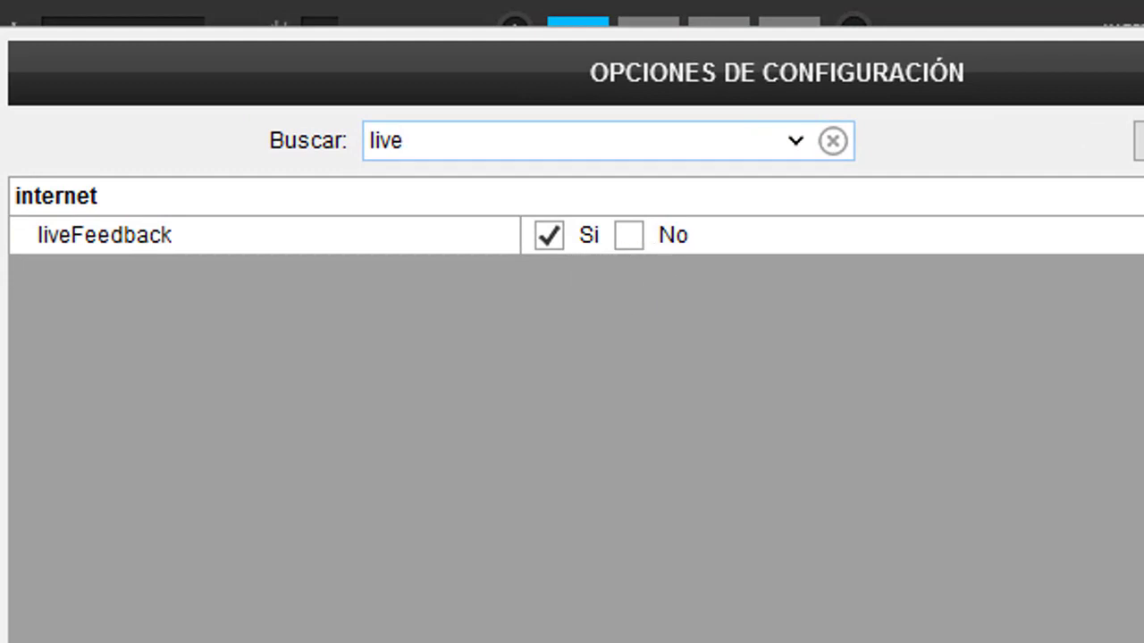
Step: Find the history options by searching for "his", set historyDelay to 12, and close the configuration
left_click(654, 140)
key("BackSpace")
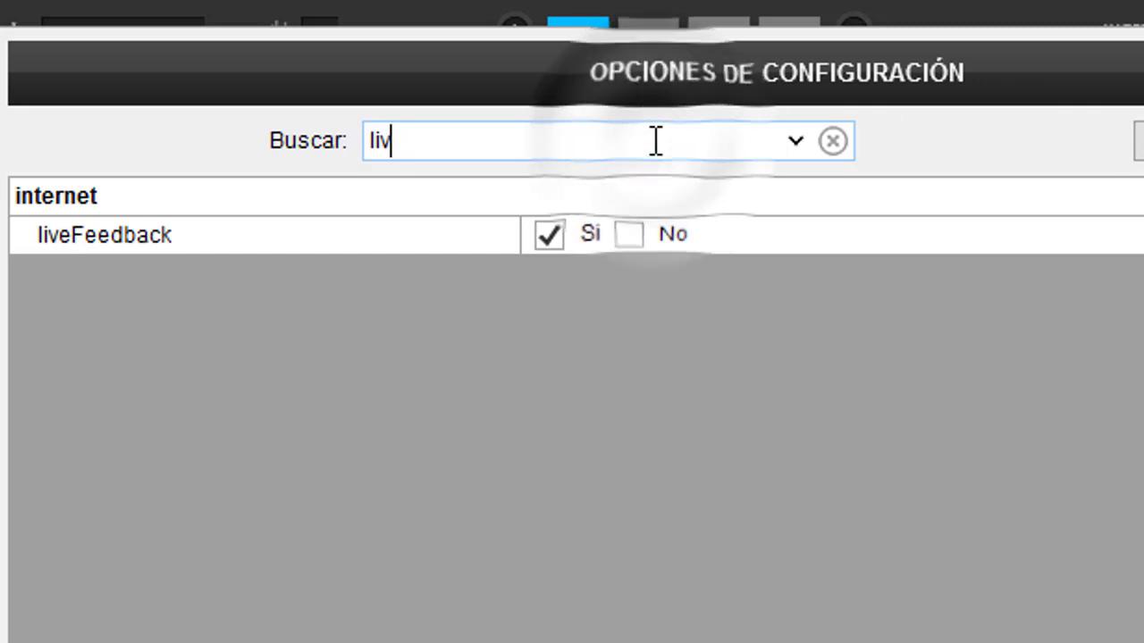
key("BackSpace")
key("BackSpace")
key("BackSpace")
type("his")
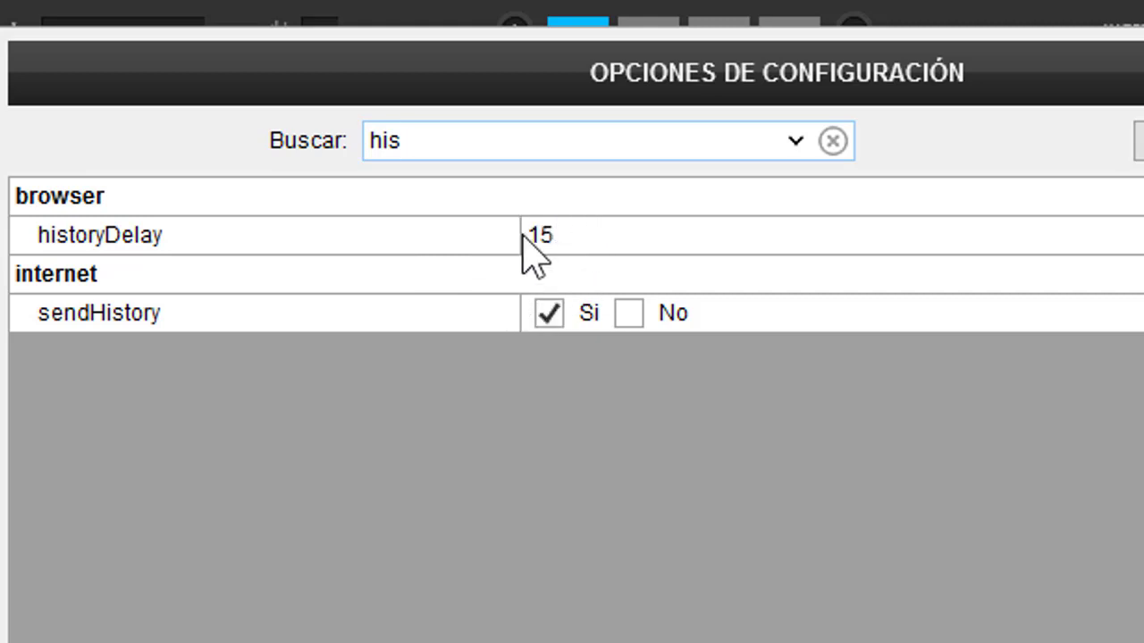
left_click(613, 240)
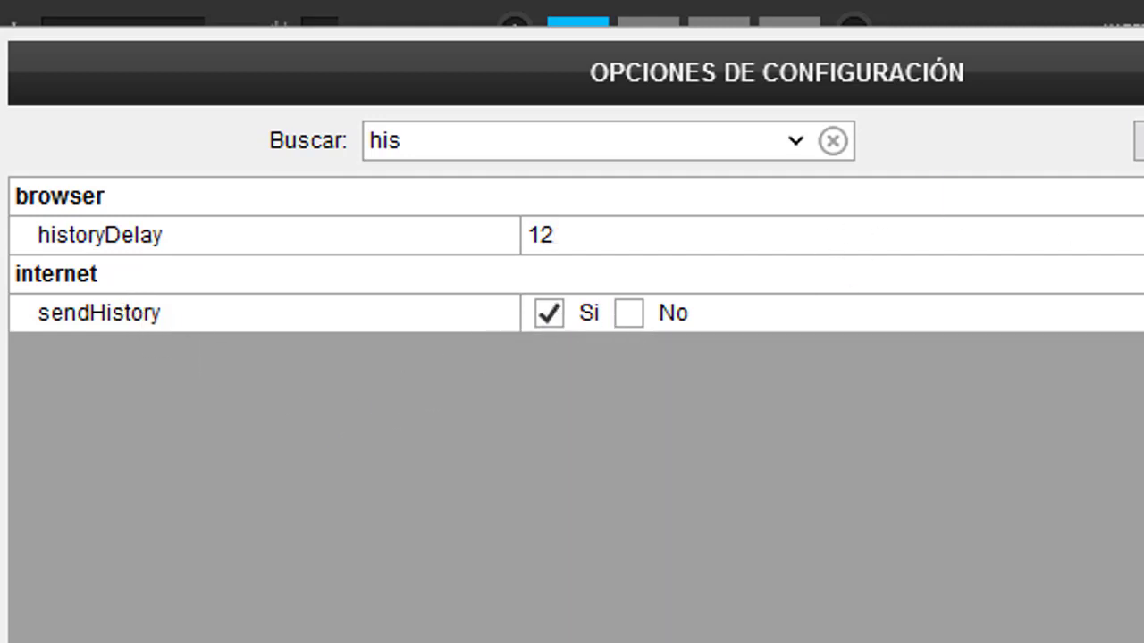
key("Escape")
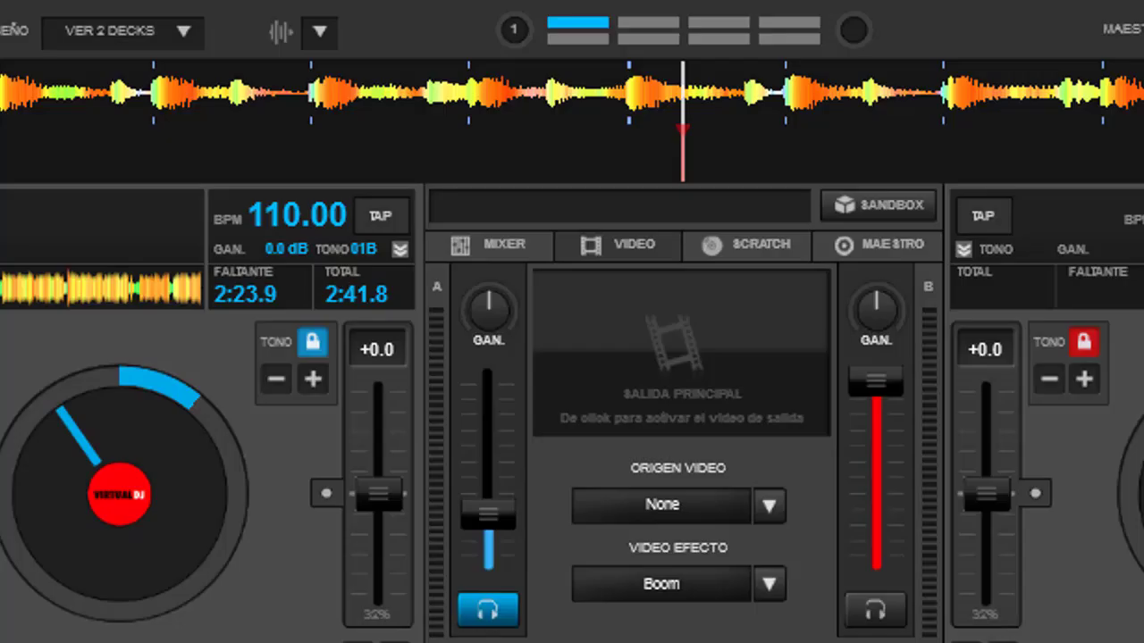